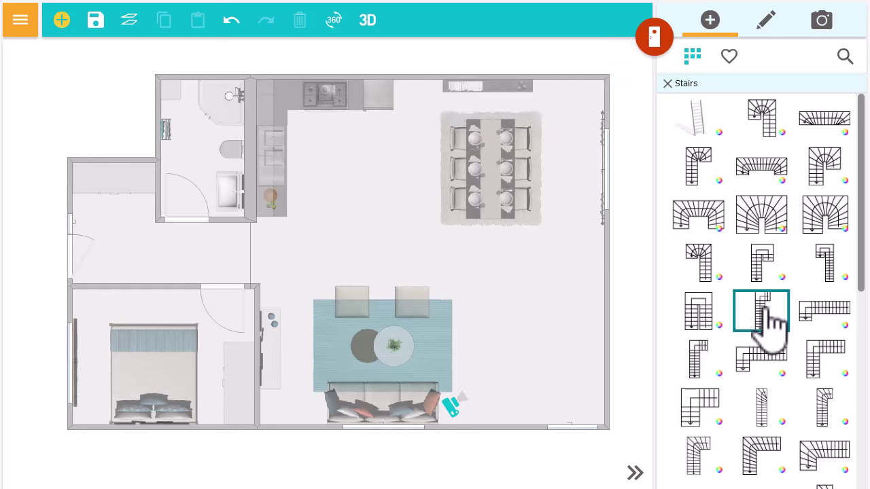
- Add the Quarter Landing Stairs (2+1+11 Steps), rotated half a turn and placed along the right wall in the living area's lower-right corner
click(771, 320)
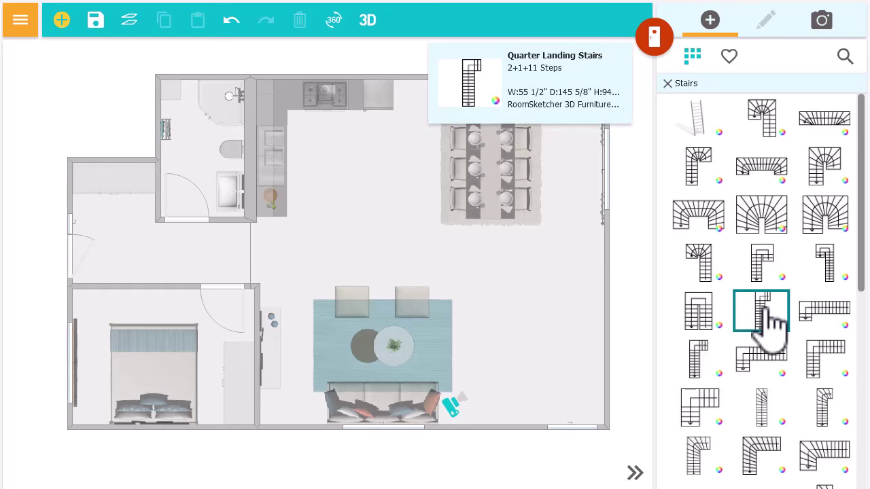
drag(695, 326, 529, 325)
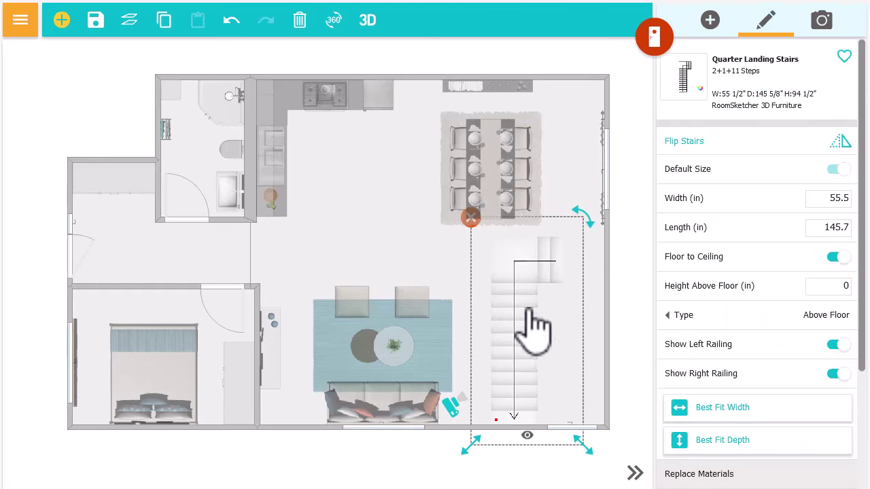
drag(585, 224, 564, 384)
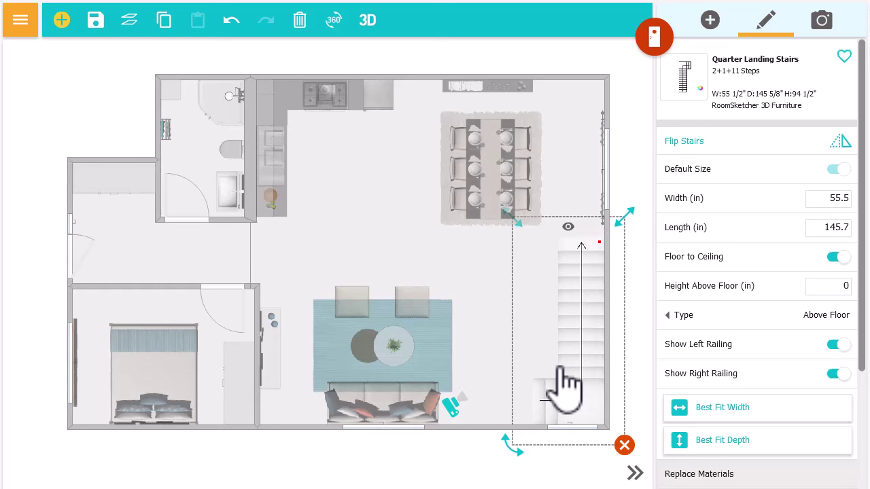
- Try mirroring the stairs, flip them back, and check the available stair type options
click(840, 141)
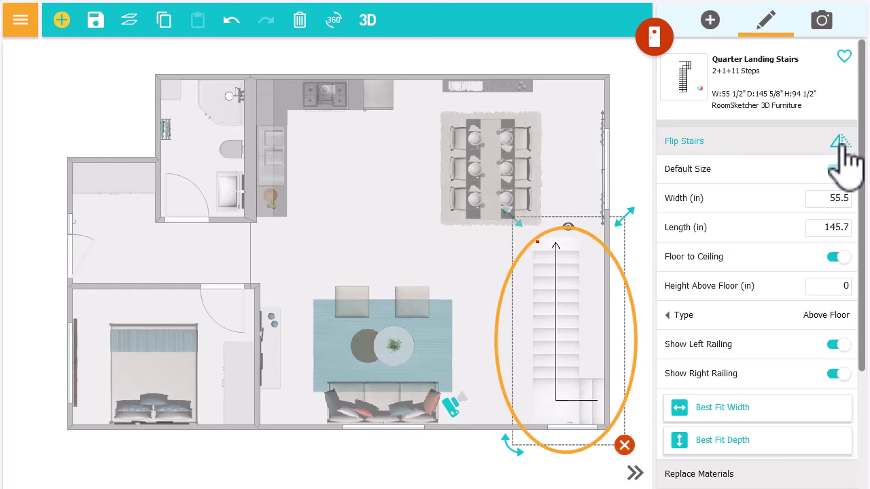
click(846, 147)
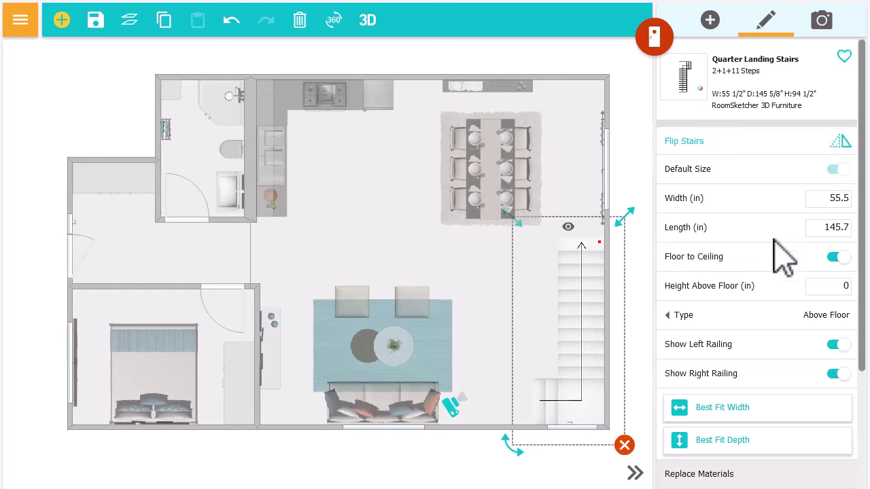
click(732, 316)
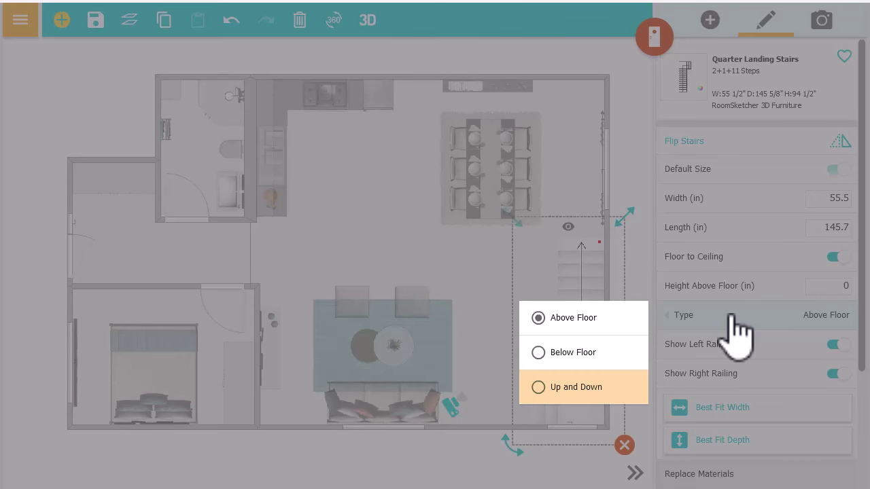
click(731, 315)
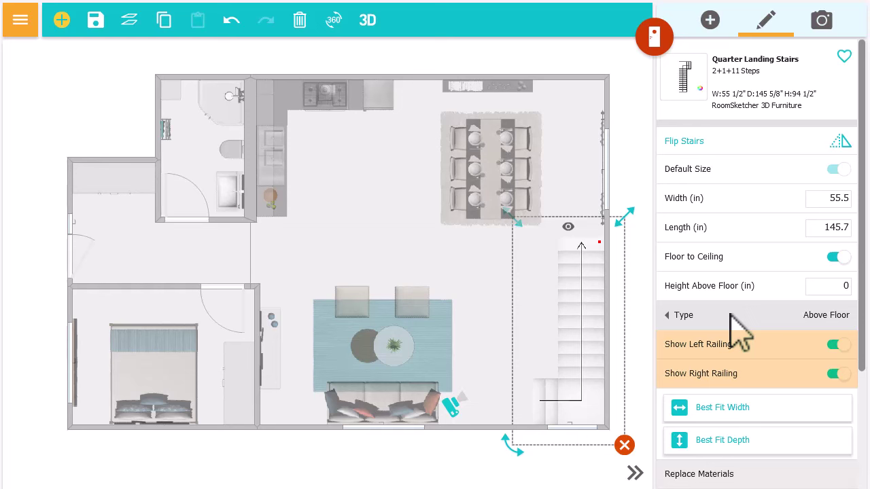
- Turn off the right railing of the stairs
click(840, 374)
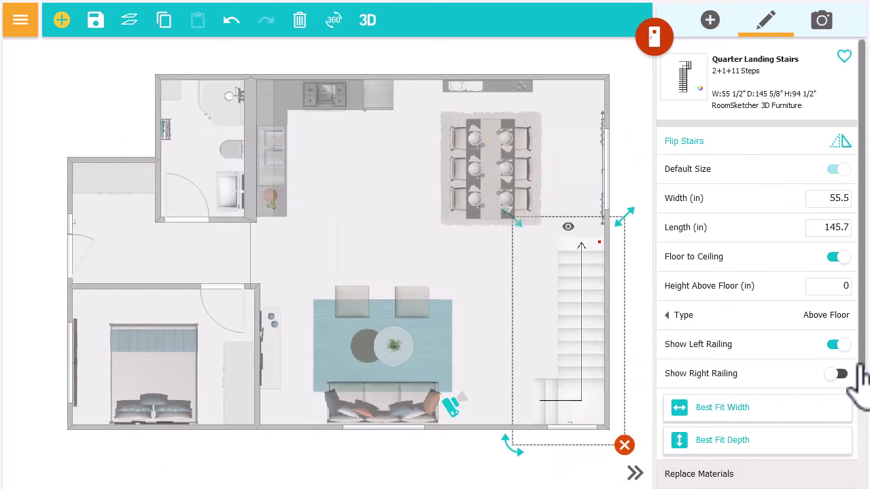
- Find a wood material for the stair treads, apply Woodwork - Pine, and preview the stairs through the camera beside the sofa
drag(859, 363, 861, 488)
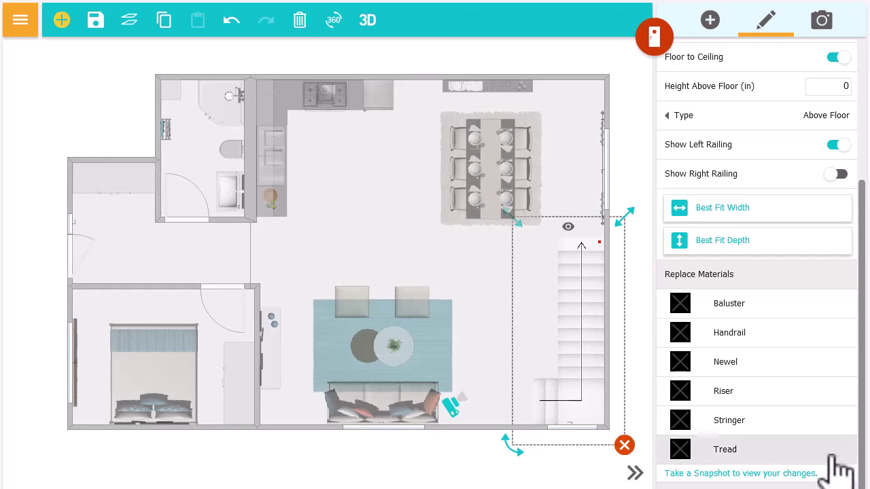
click(829, 467)
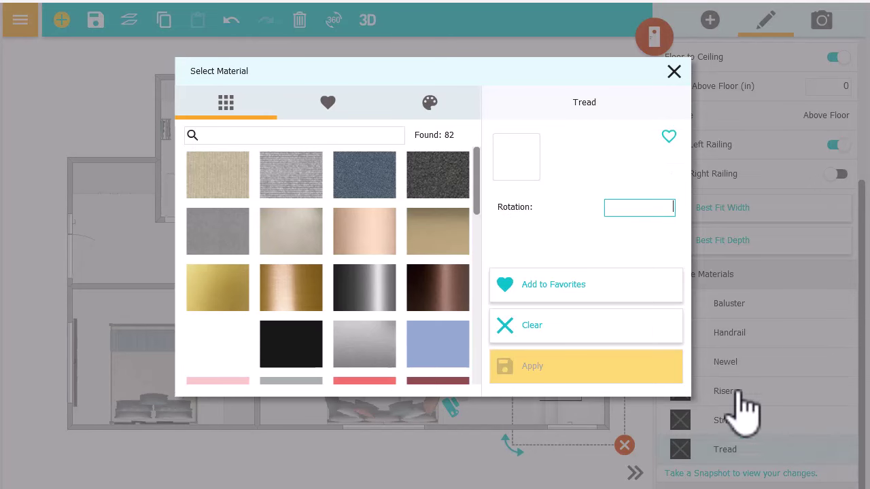
click(384, 140)
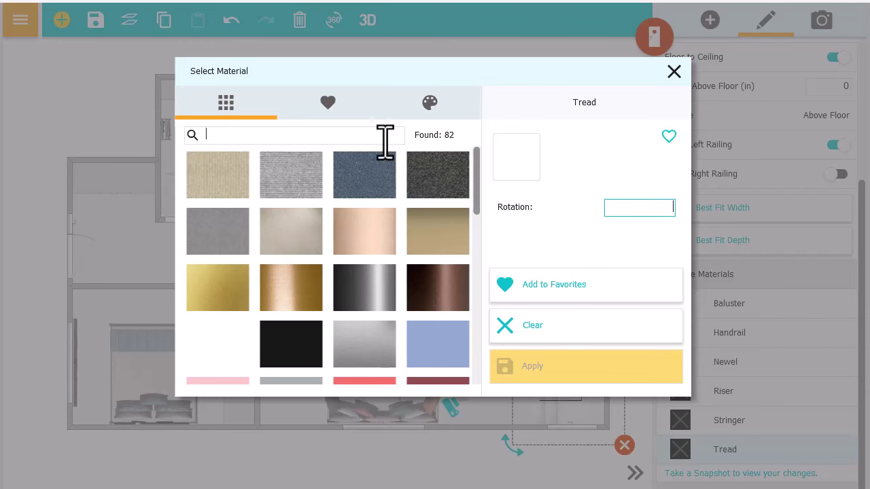
text(wood)
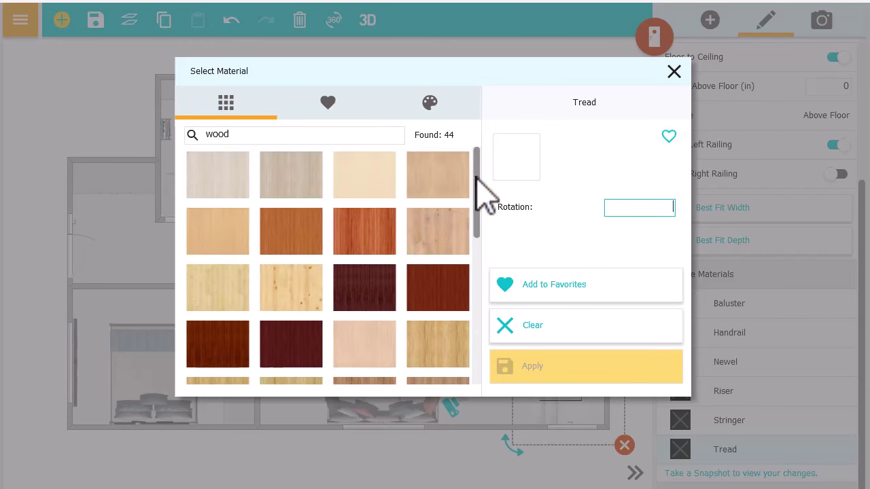
drag(475, 178, 478, 267)
click(367, 320)
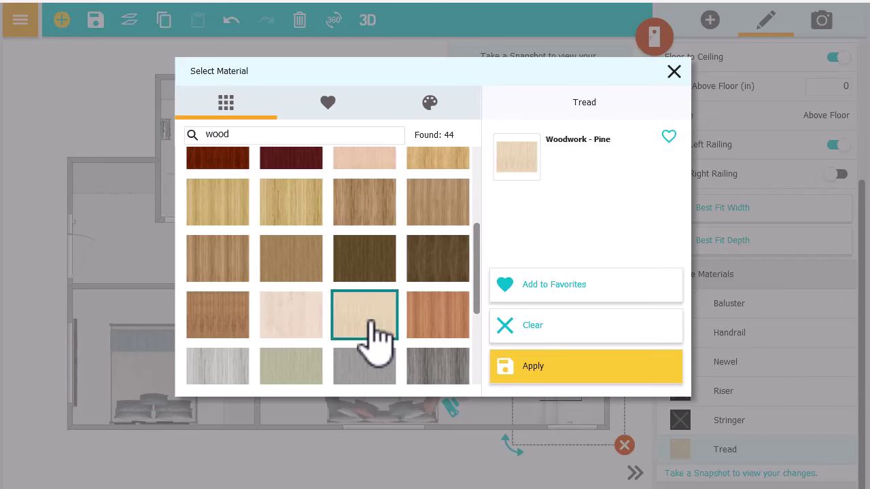
click(588, 378)
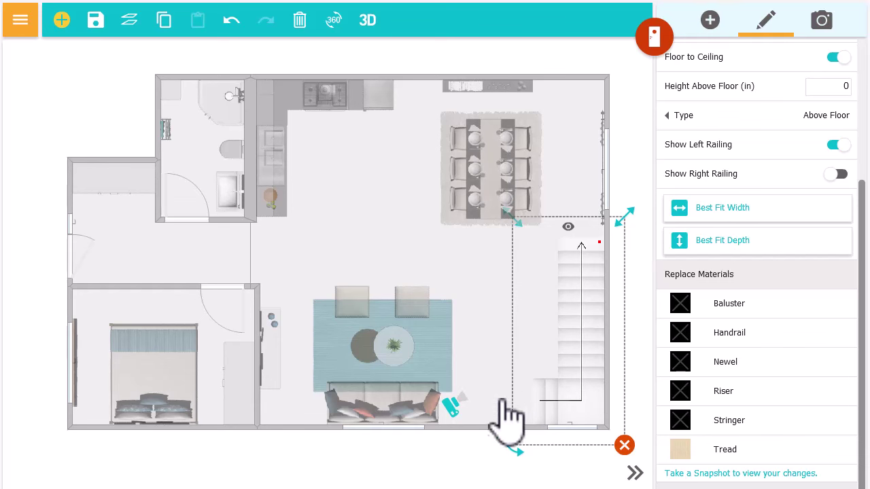
click(449, 408)
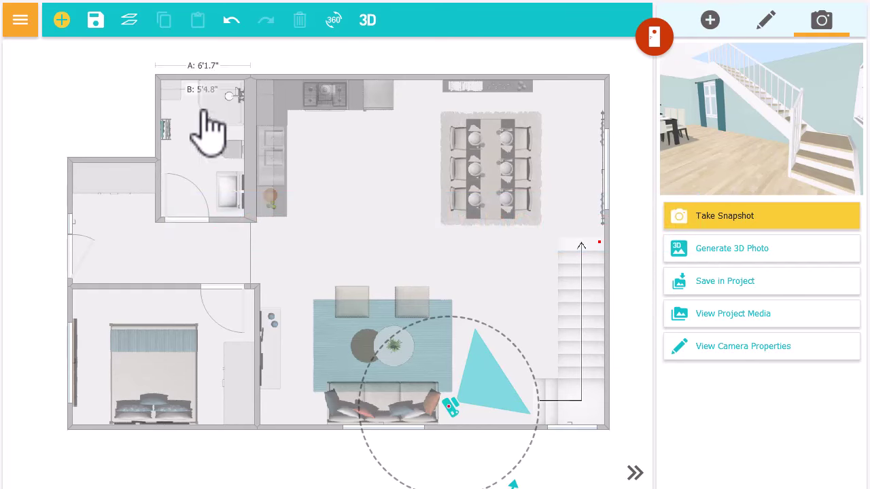
- Create a new level as a copy of Level 1 without including its furniture
click(129, 20)
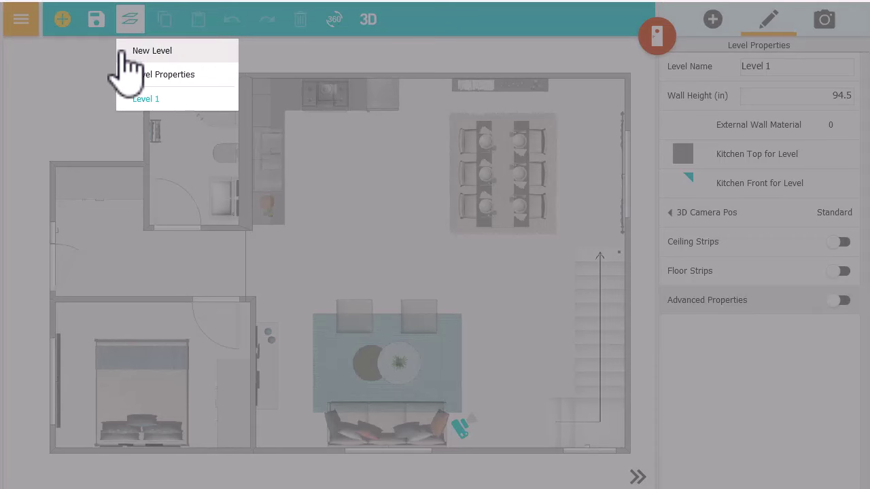
click(130, 53)
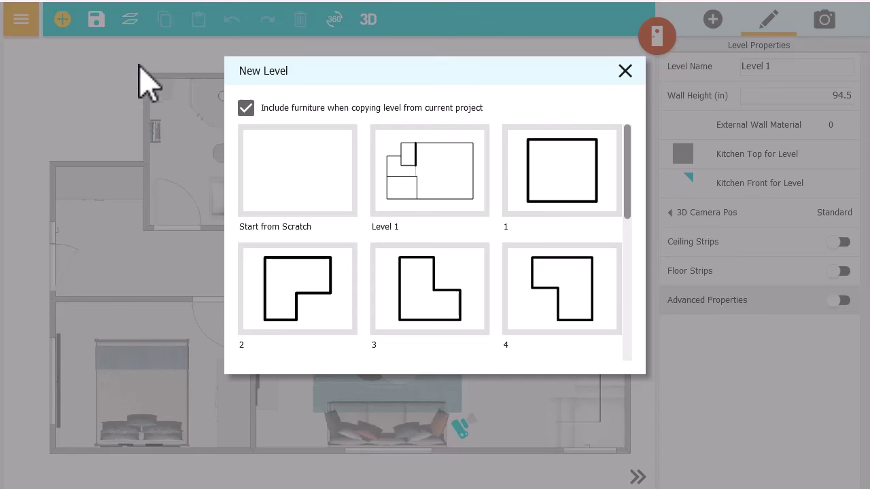
click(246, 108)
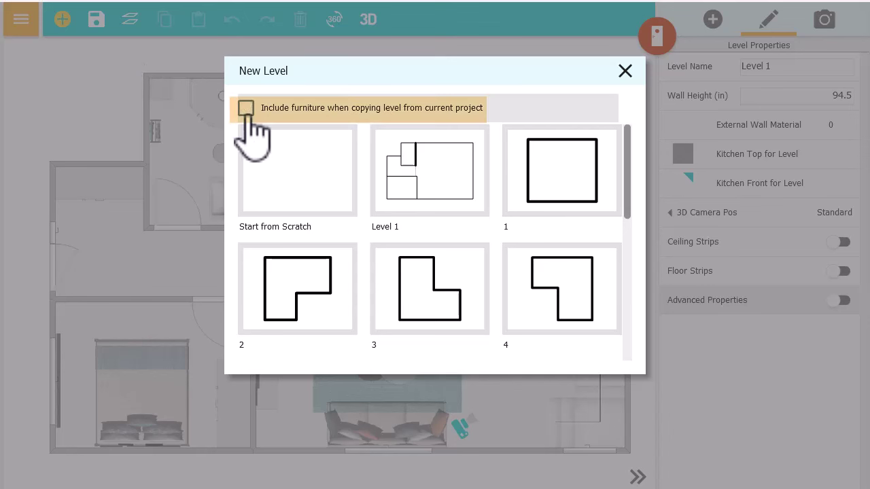
click(430, 204)
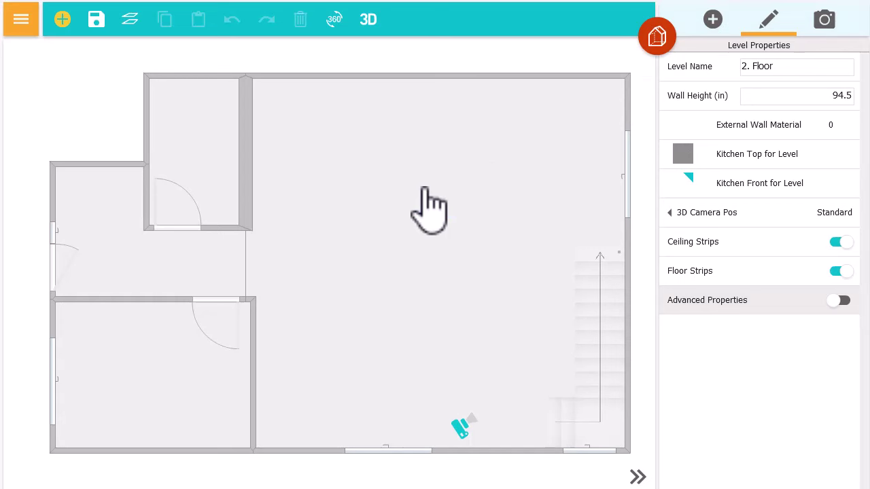
- Switch to editing windows, doors and stairs, and set the type of the new level's stairs to Below Floor
click(656, 37)
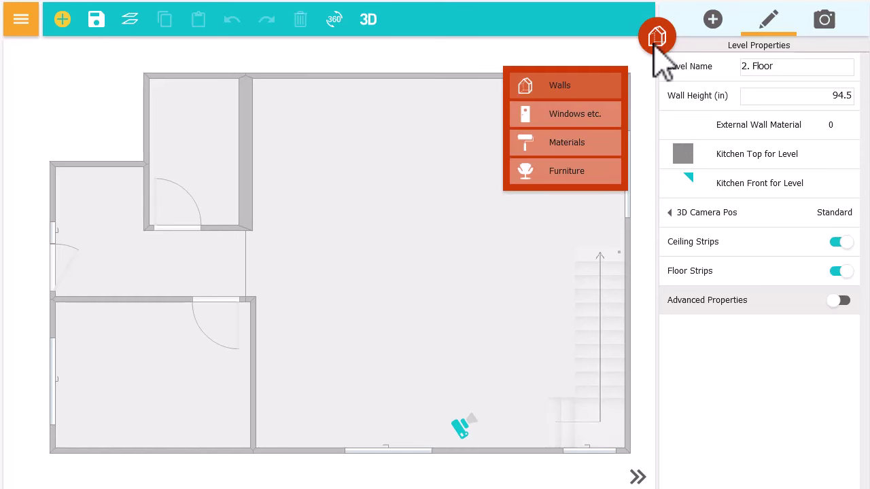
click(616, 114)
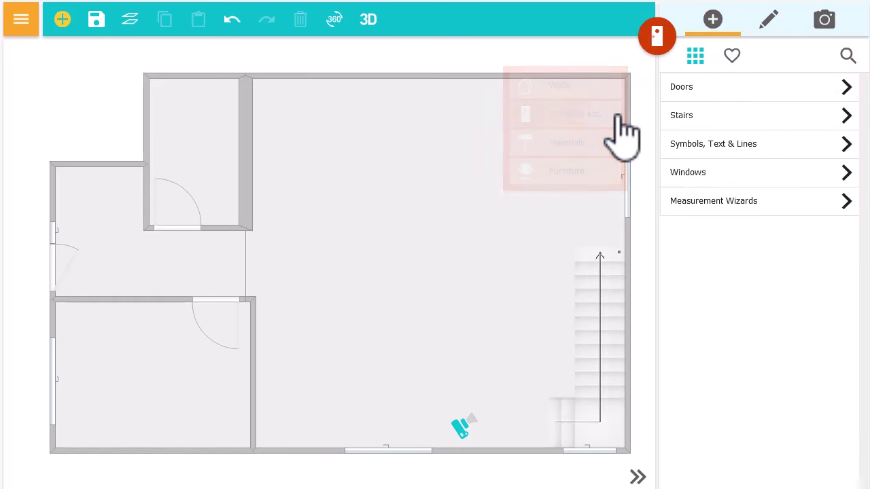
click(607, 332)
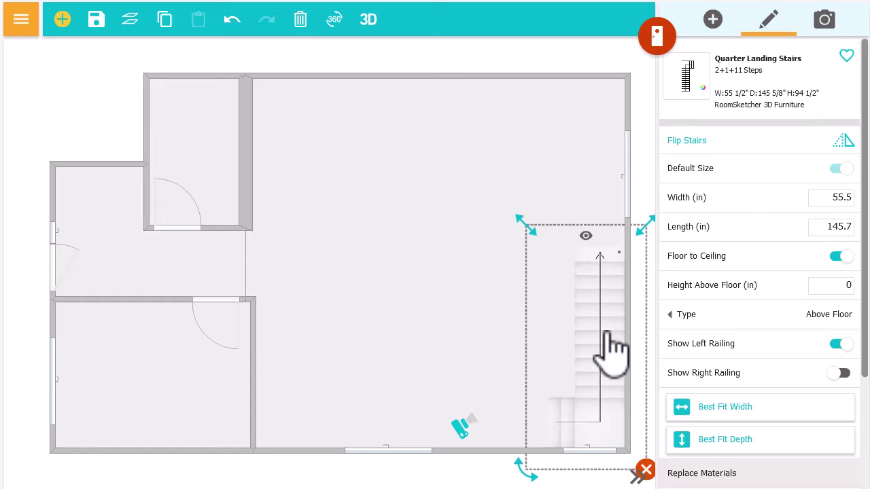
click(668, 320)
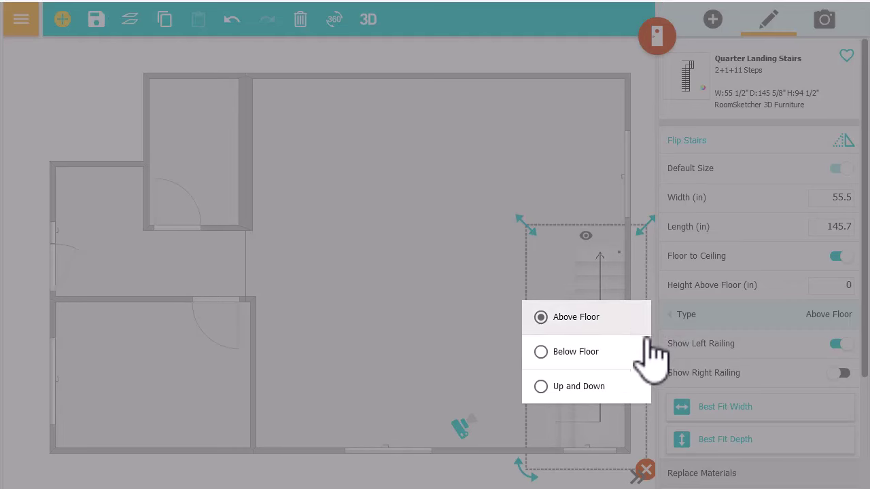
click(633, 352)
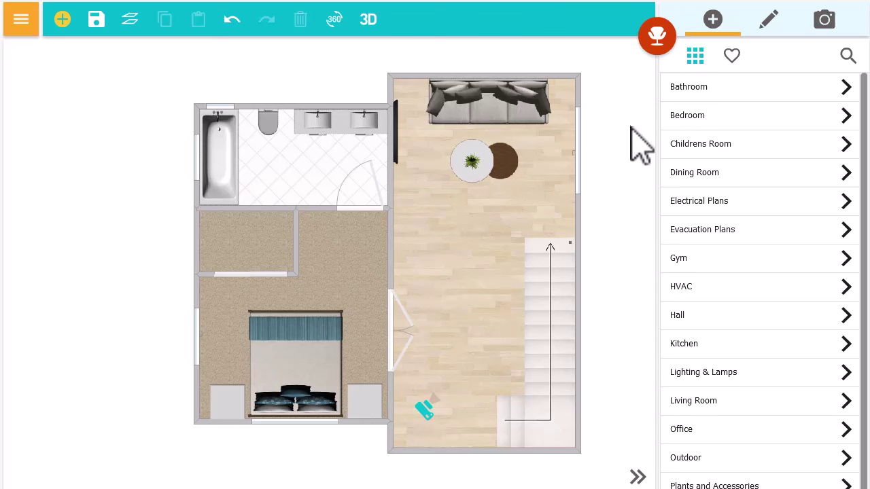
- Draw divider lines around the stair opening: about 1'6" left from the stairs' upper end, and about 12'8" down to the lower wall
click(656, 41)
click(608, 88)
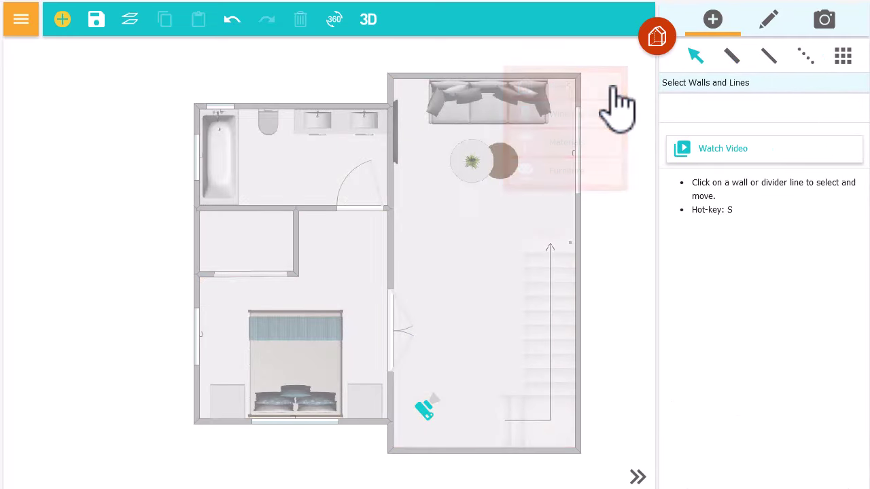
click(804, 60)
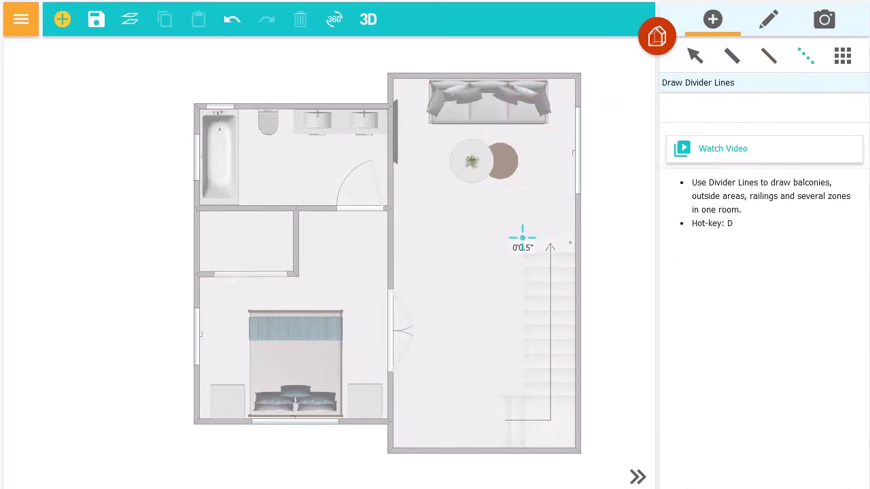
click(499, 231)
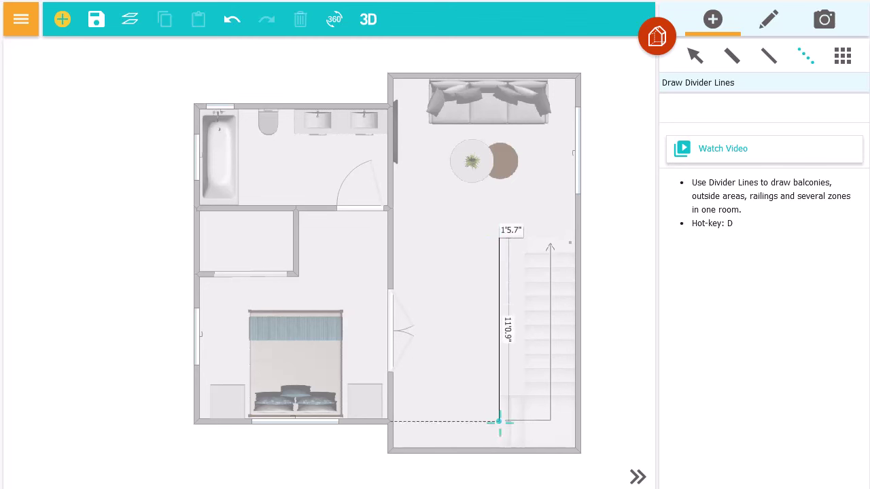
click(502, 448)
click(697, 57)
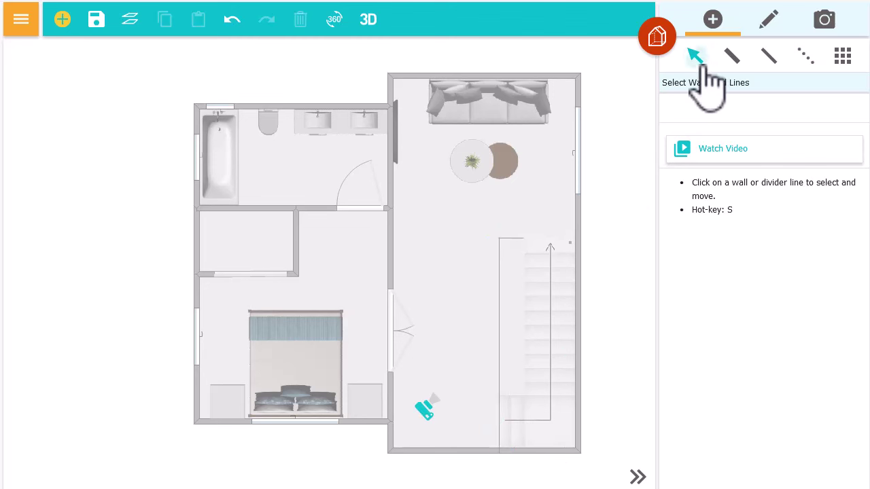
- Apply the Simple white railing to the short divider line at the upper end of the stairs
click(513, 241)
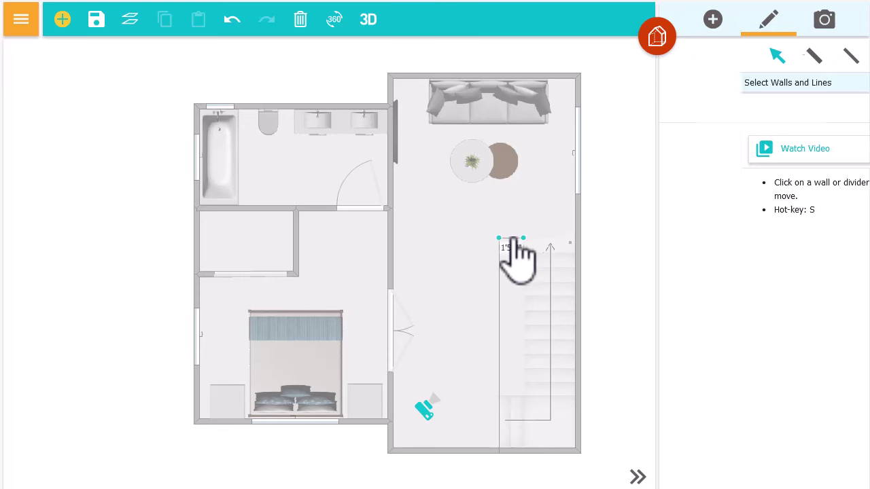
click(770, 72)
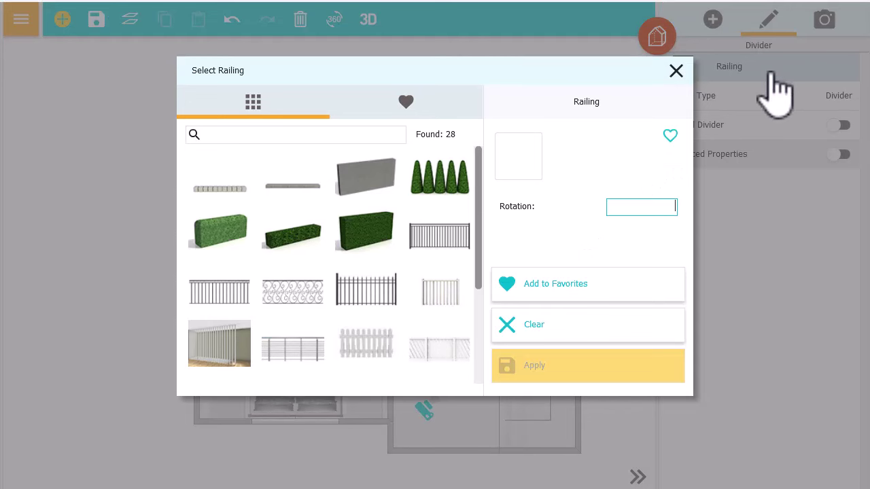
drag(479, 218, 479, 295)
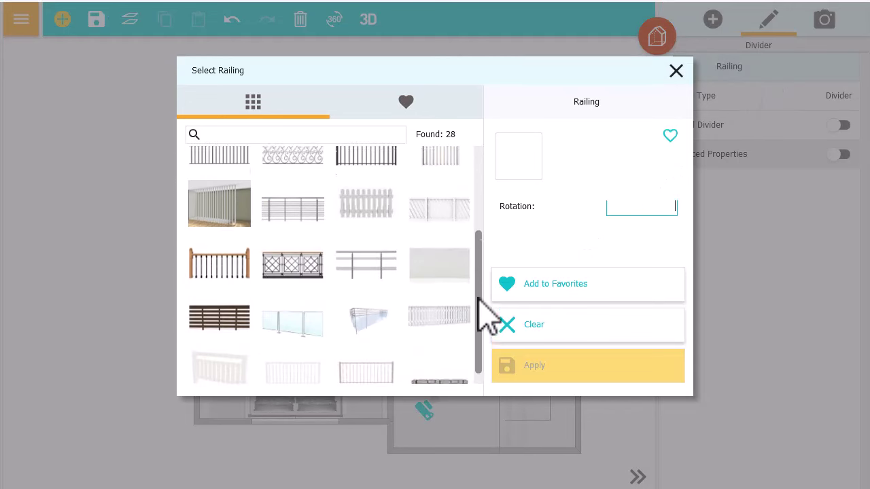
click(307, 369)
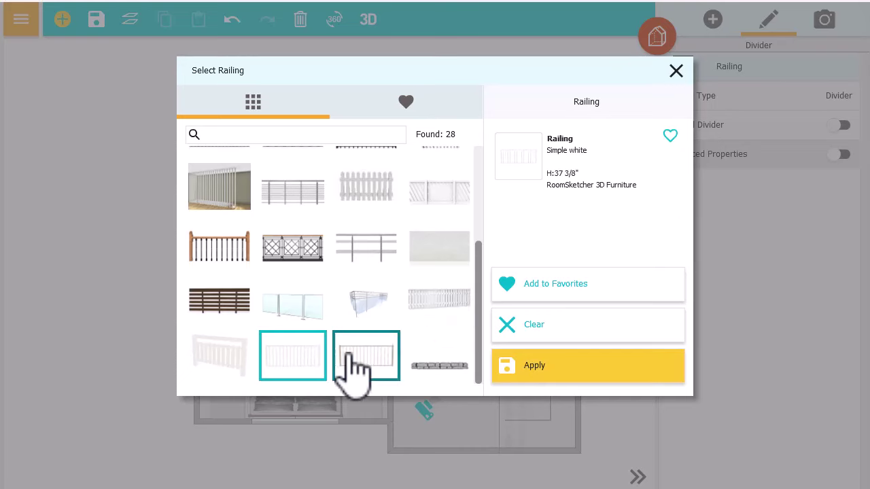
click(583, 385)
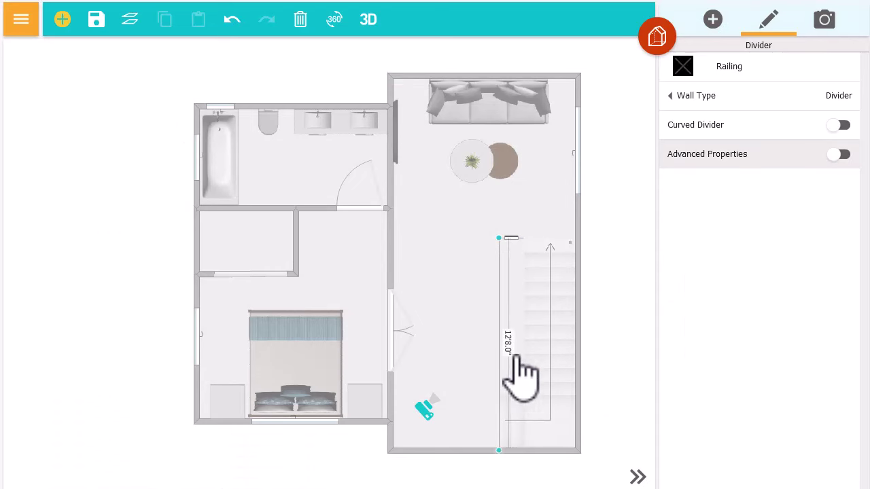
- Apply the Simple white railing to the long vertical divider line beside the stairs
click(767, 72)
drag(479, 225, 481, 314)
click(316, 357)
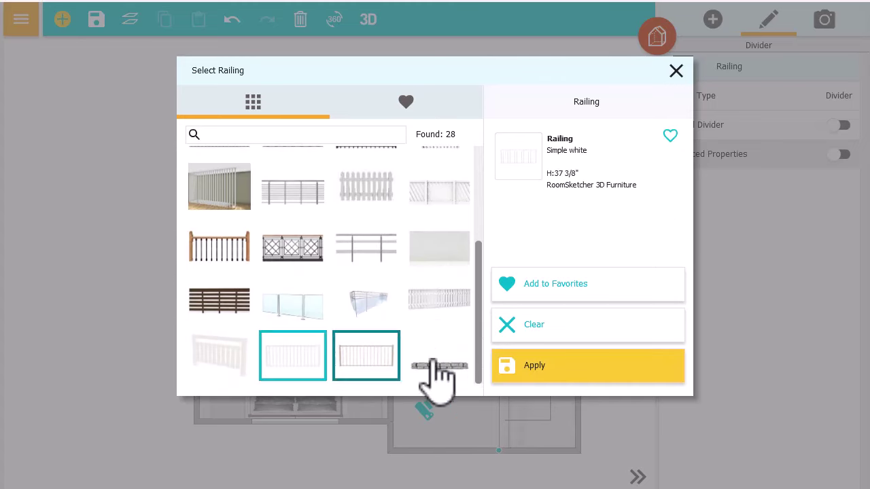
click(583, 379)
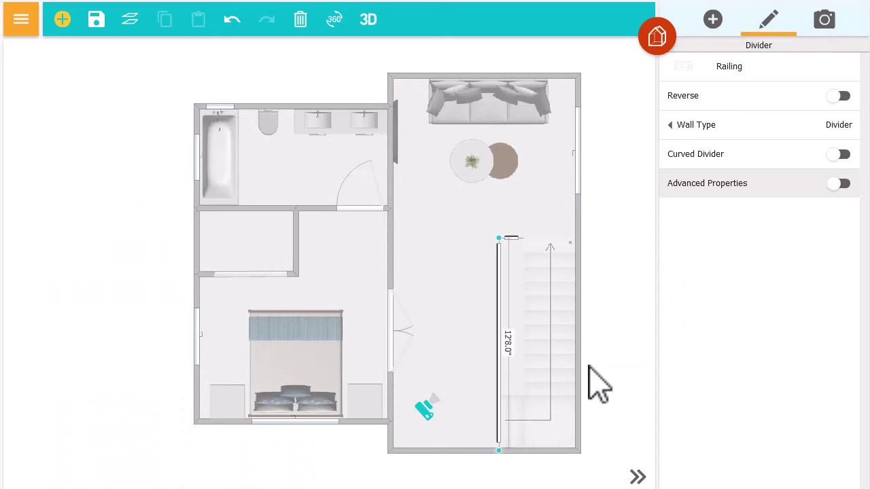
- Take a snapshot from the camera beside the stair railing, generate a 3D photo from it, and close the snapshot
click(424, 408)
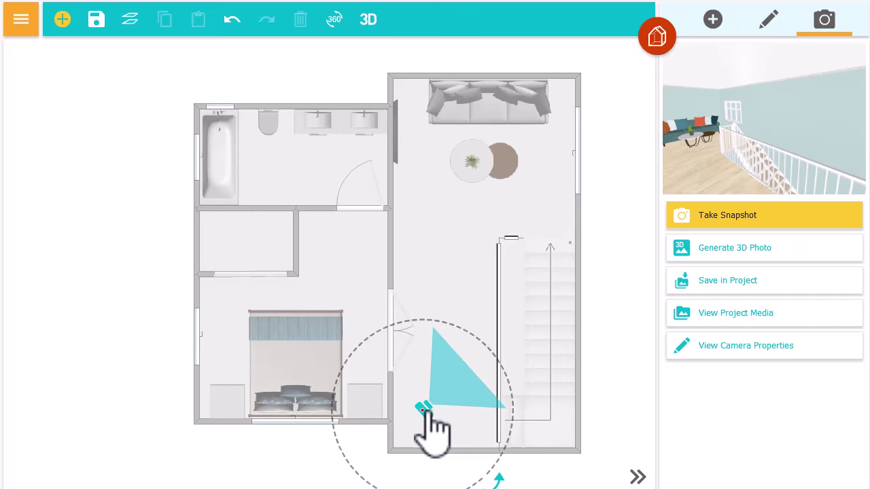
click(672, 168)
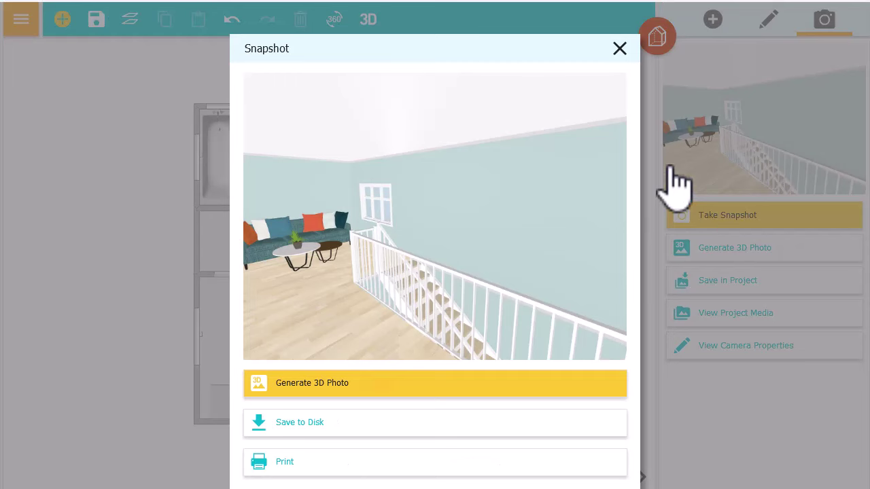
click(510, 385)
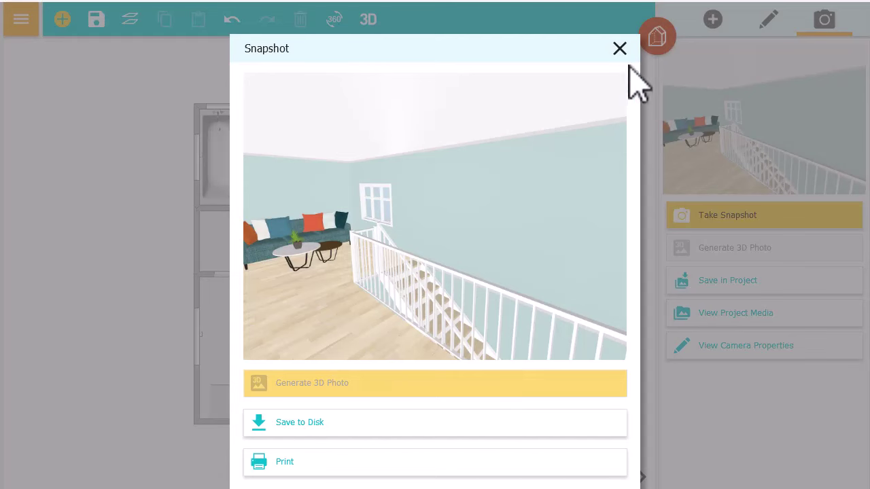
click(626, 58)
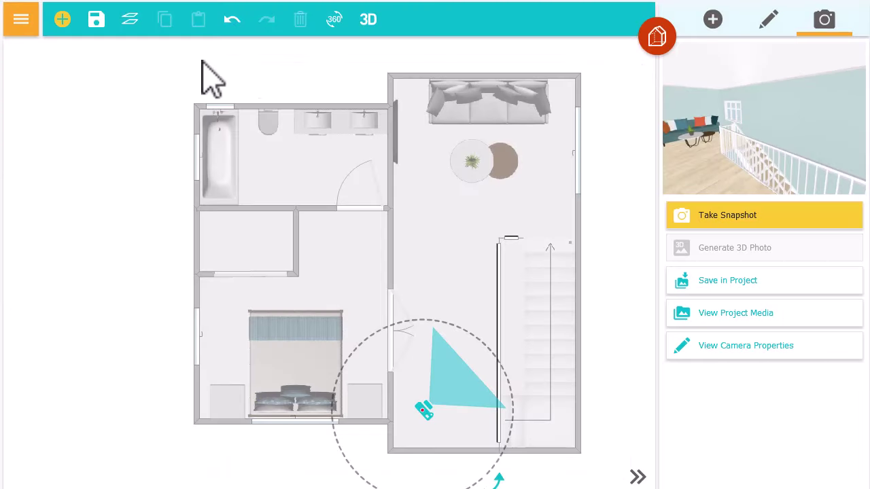
- Save the project's 2D floor plan to disk from Level 1 with the Letterhead: Combined layout as a landscape Letter-size JPG
click(30, 30)
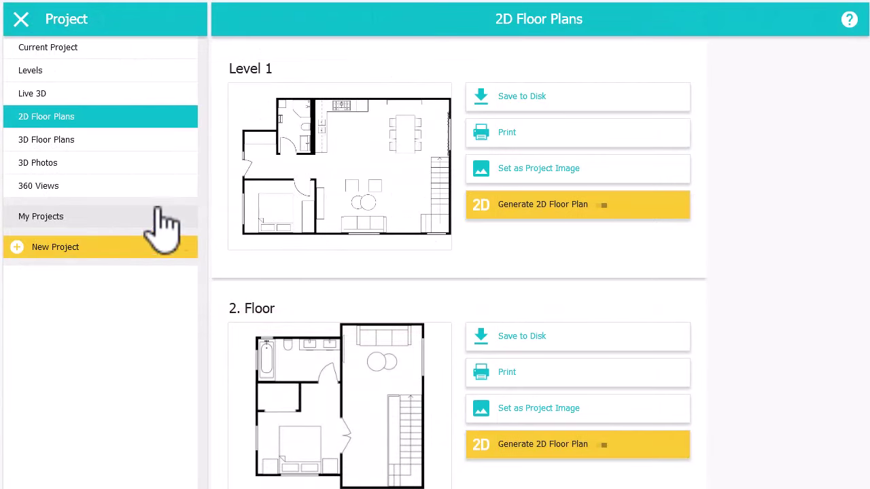
click(578, 98)
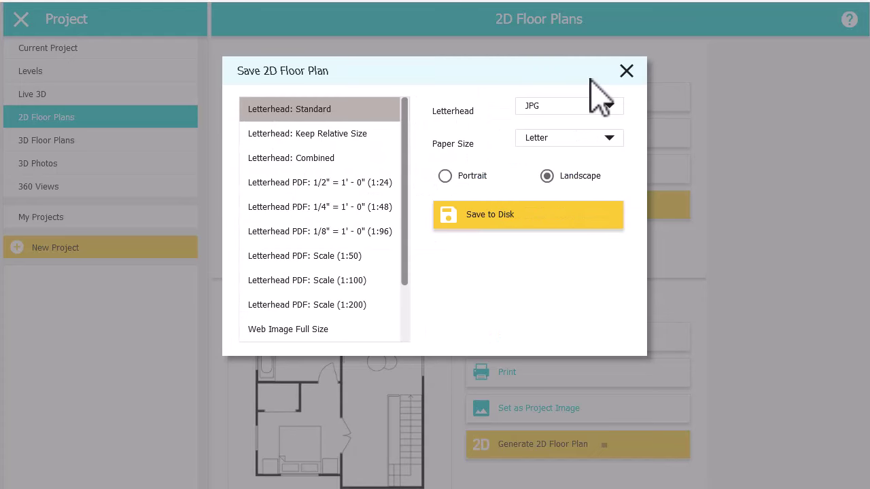
click(361, 163)
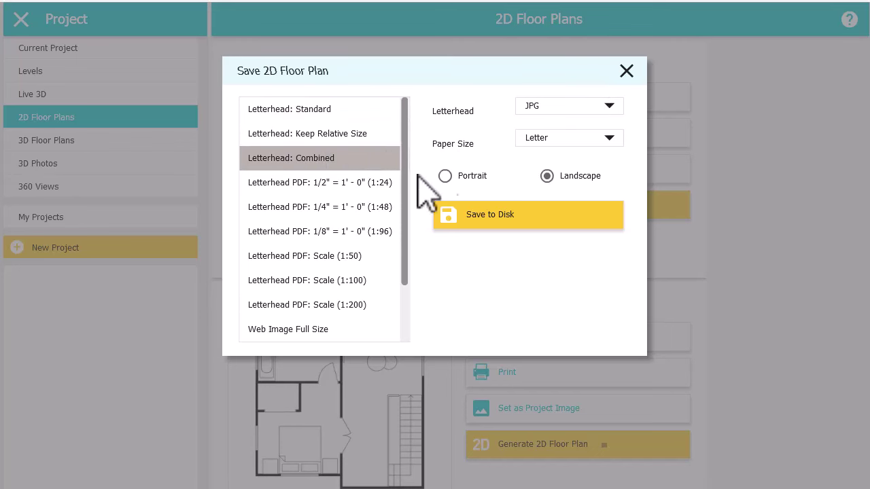
click(549, 217)
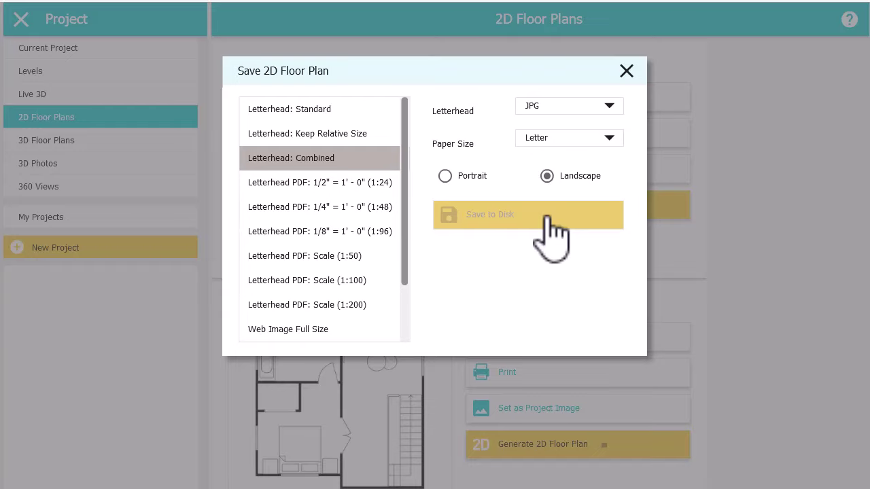